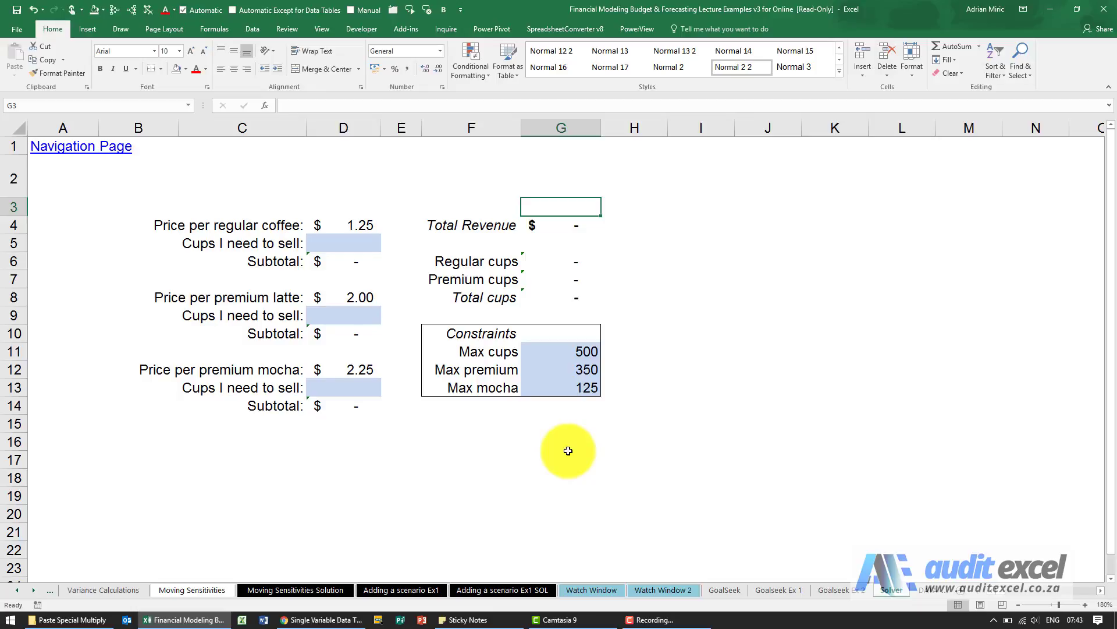
- Switch the coffee-shop revenue workbook's ribbon to the Data tab
{"action": "left_click", "coordinate": [258, 29]}
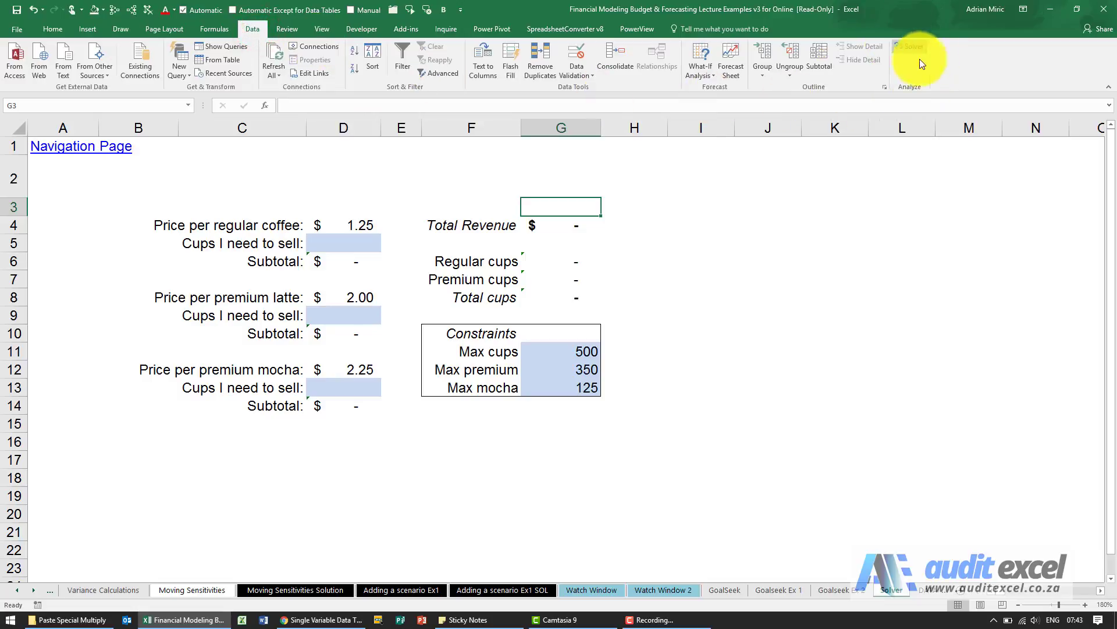
- Check in Excel Options' Manage Excel Add-ins list that Solver Add-in is enabled
{"action": "left_click", "coordinate": [17, 28]}
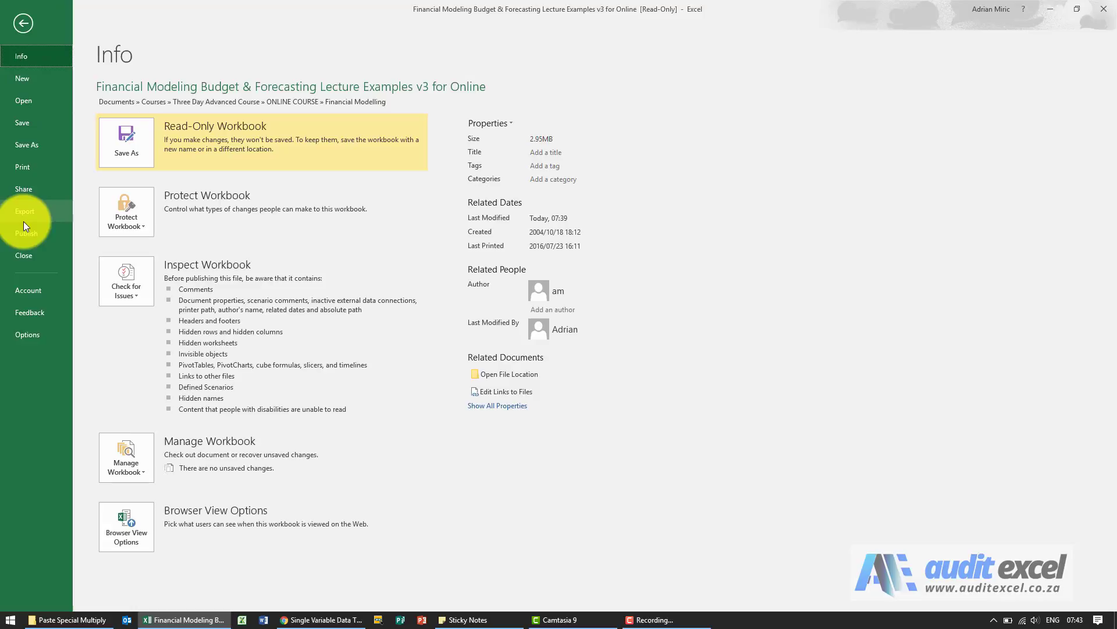
{"action": "left_click", "coordinate": [33, 331]}
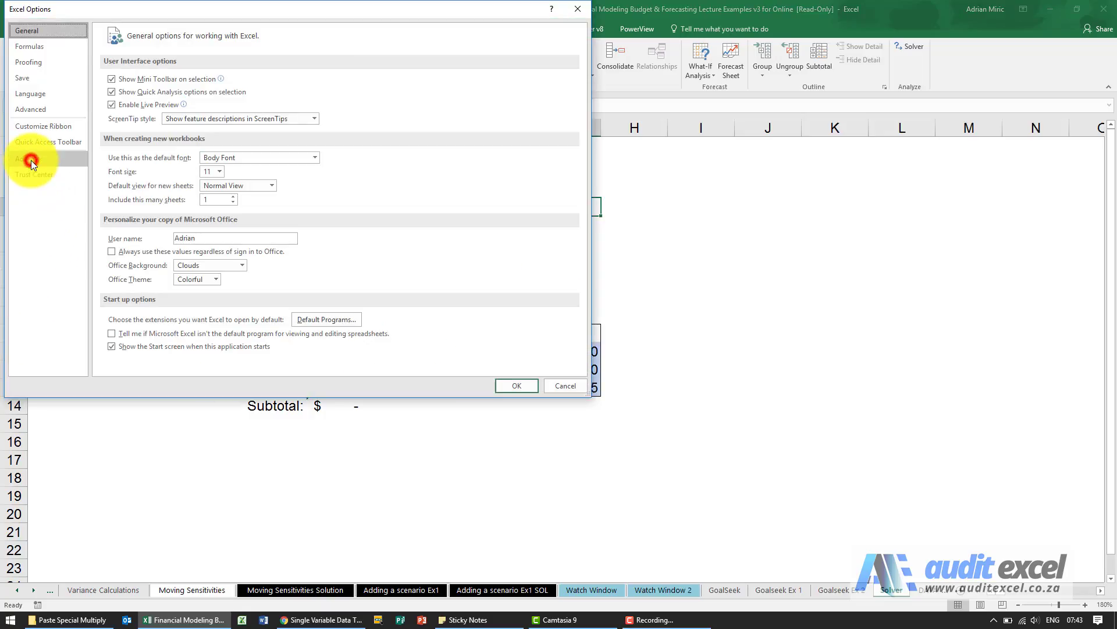
{"action": "left_click", "coordinate": [31, 160]}
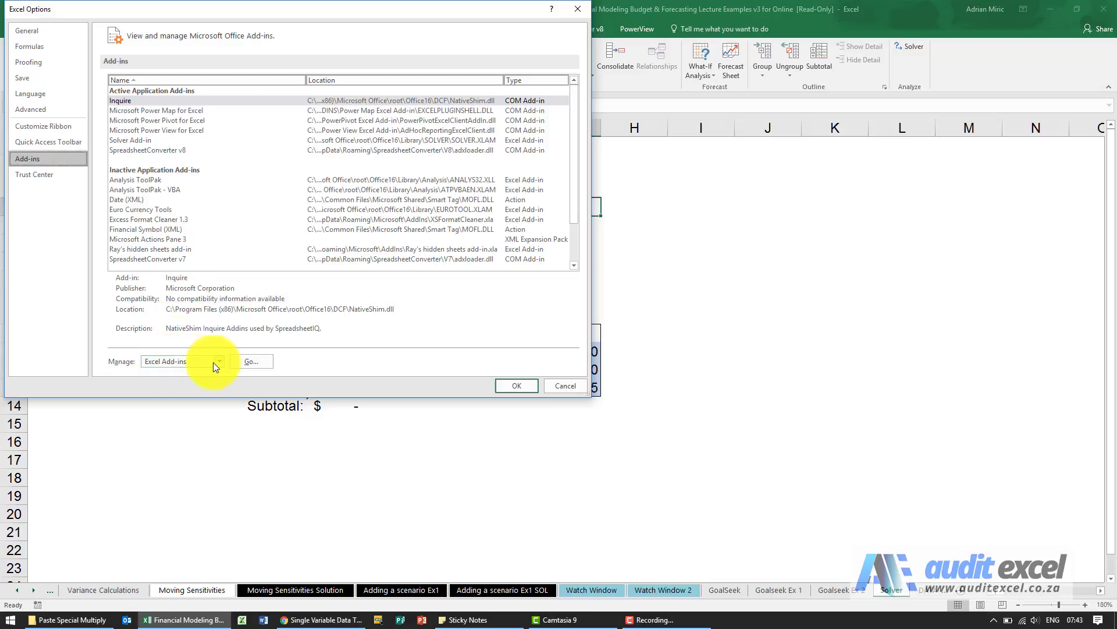
{"action": "left_click", "coordinate": [251, 363]}
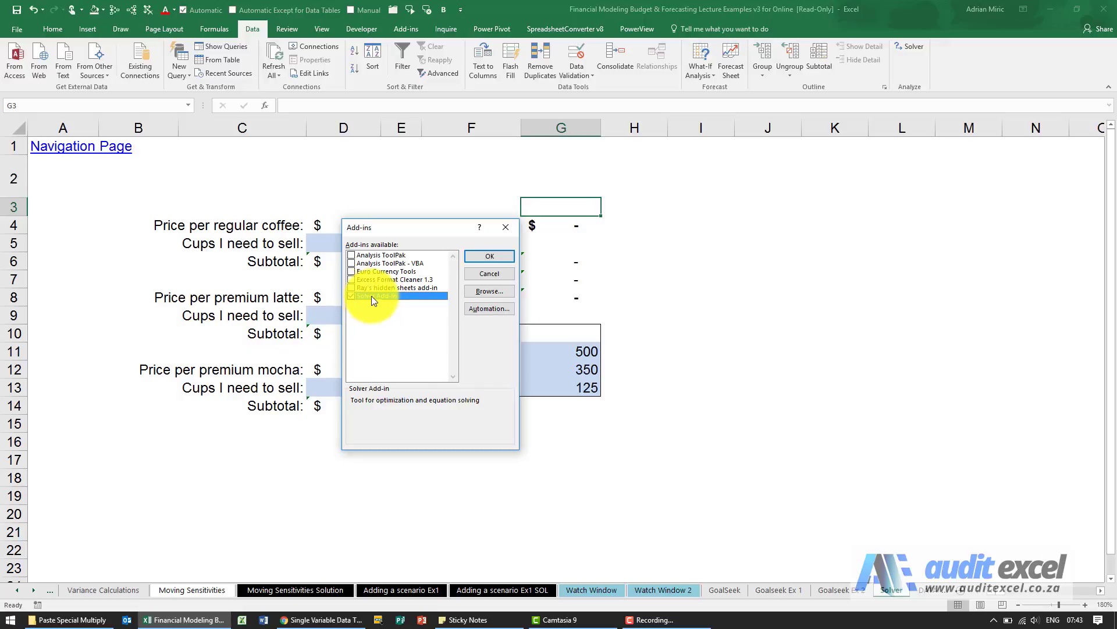
{"action": "left_click", "coordinate": [479, 255]}
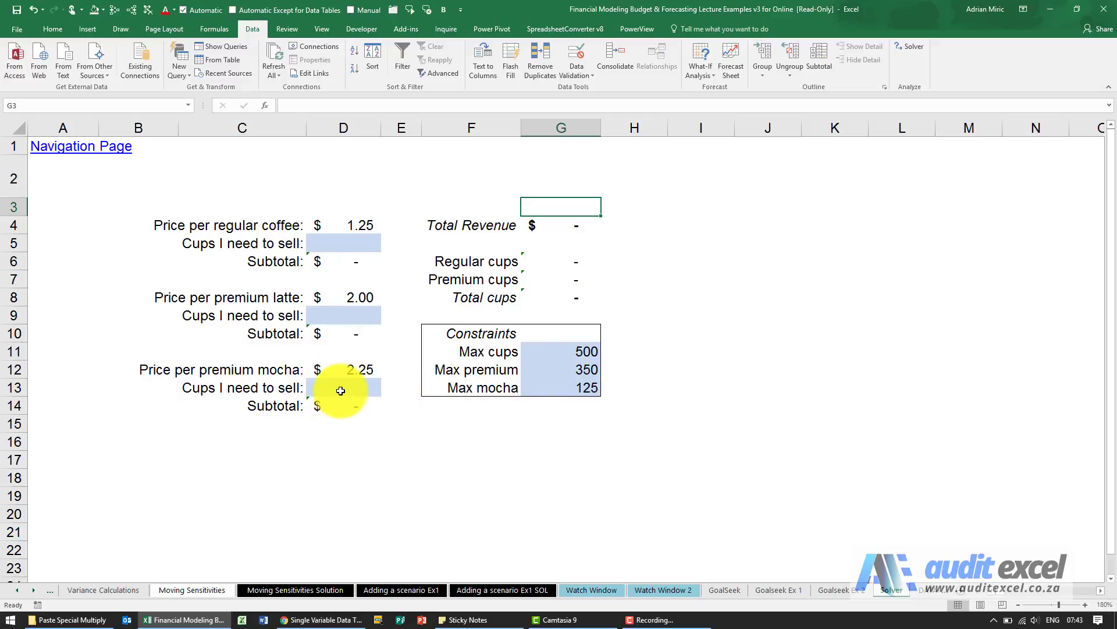
{"action": "left_click", "coordinate": [566, 225]}
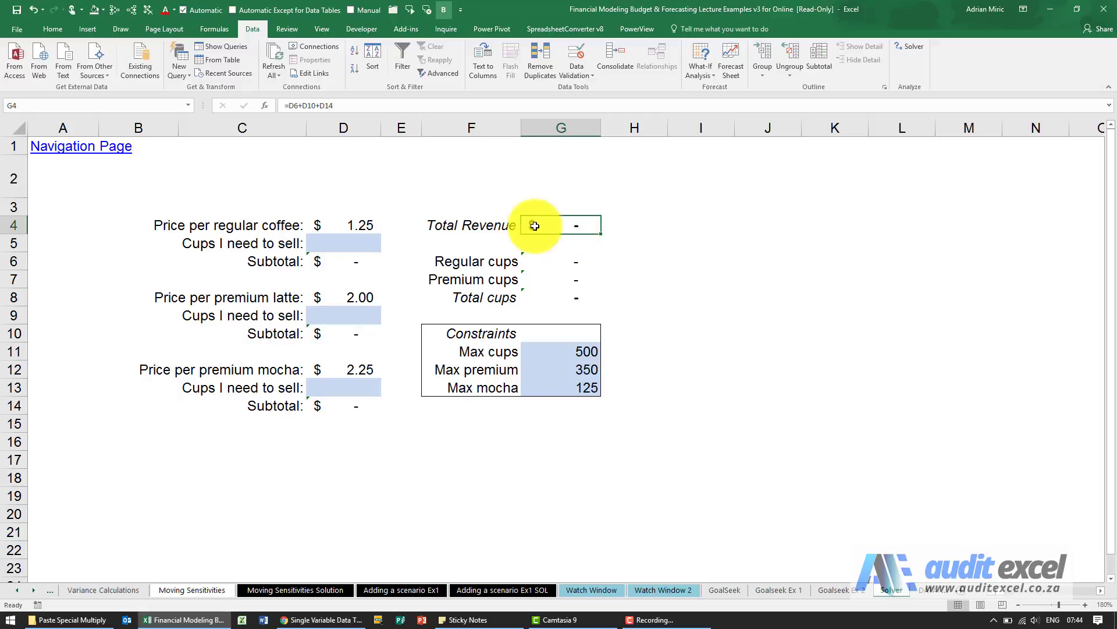
- Open Solver and set it to maximise the Total Revenue objective in G4
{"action": "left_click", "coordinate": [907, 48]}
{"action": "mouse_move", "coordinate": [427, 173]}
{"action": "left_mouse_down"}
{"action": "mouse_move", "coordinate": [663, 188]}
{"action": "mouse_move", "coordinate": [771, 157]}
{"action": "left_mouse_up"}
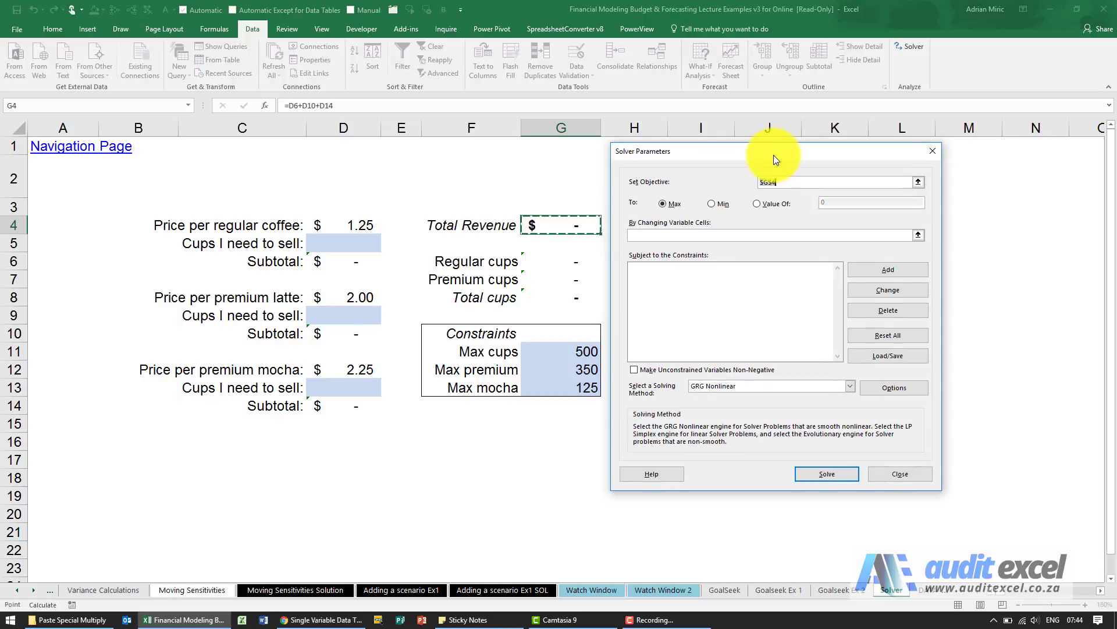
{"action": "double_click", "coordinate": [784, 181]}
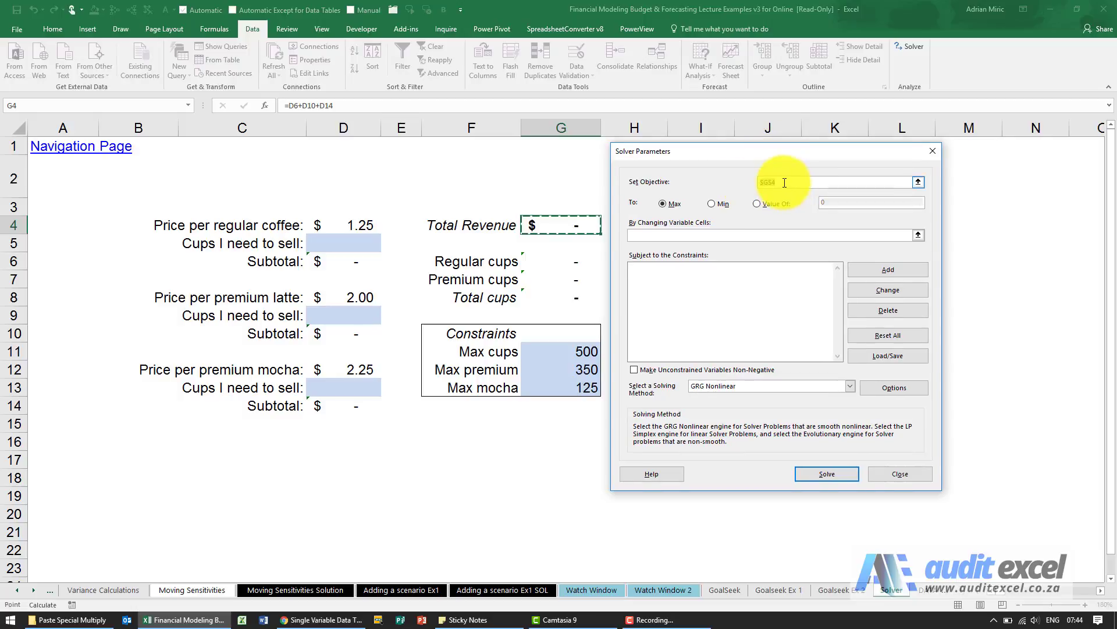
{"action": "left_click", "coordinate": [784, 181]}
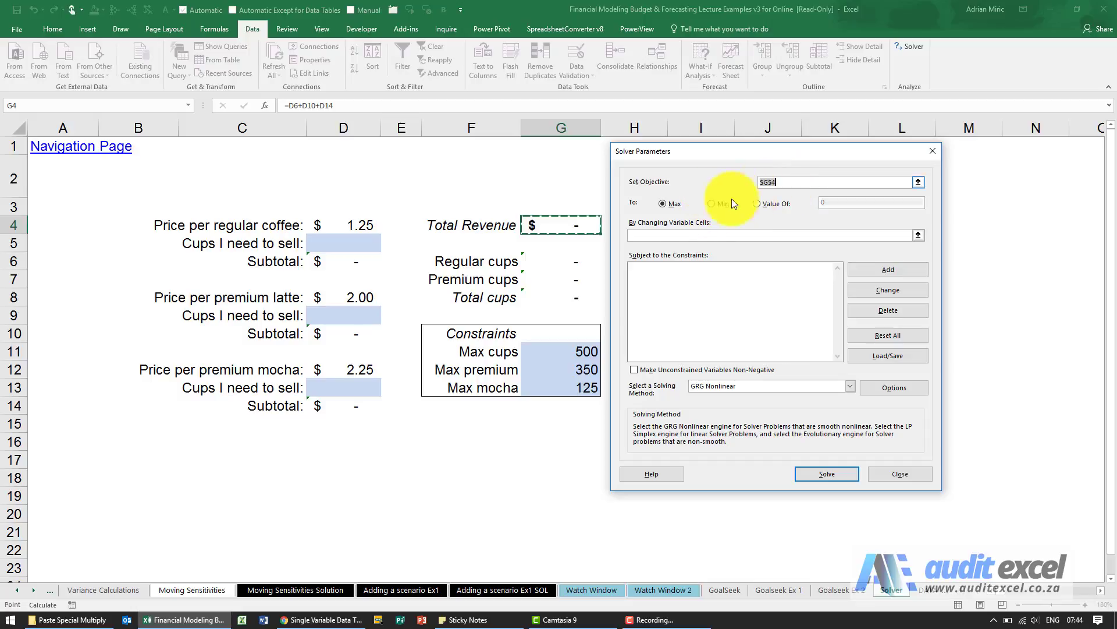
{"action": "left_click", "coordinate": [577, 225]}
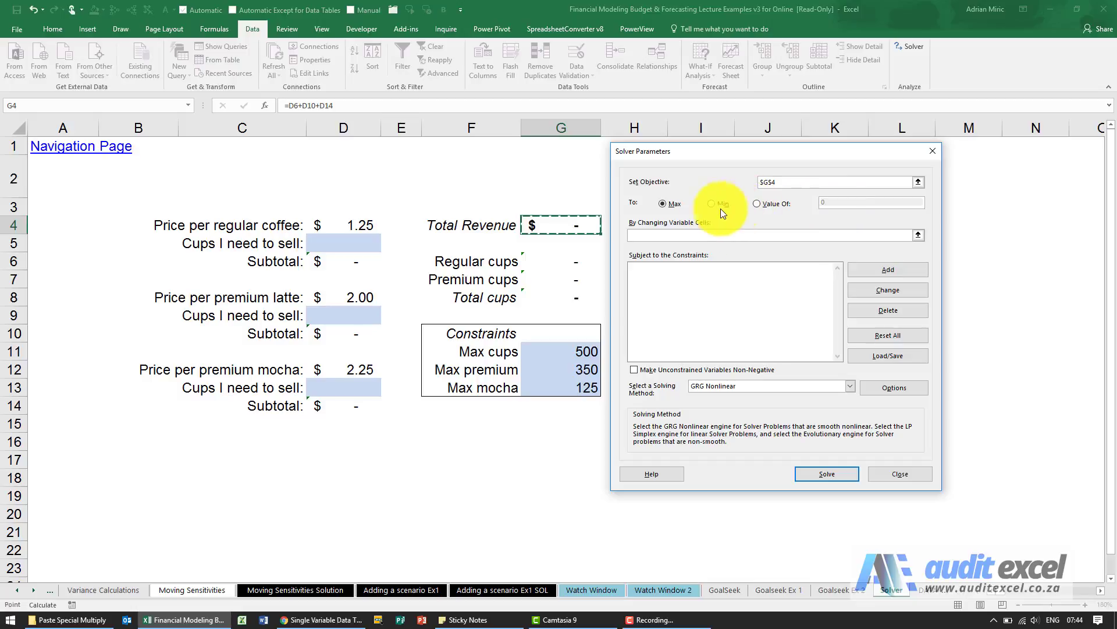
{"action": "left_click", "coordinate": [665, 204]}
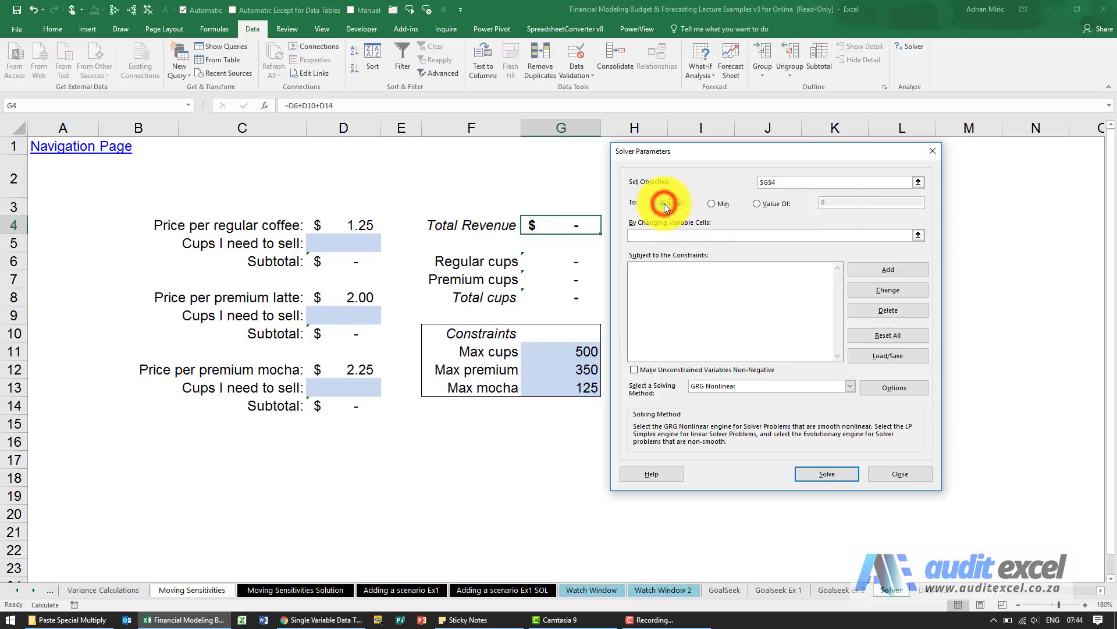
- Make the regular D5, latte D9 and mocha D13 cup cells the changing variables
{"action": "left_click", "coordinate": [657, 234]}
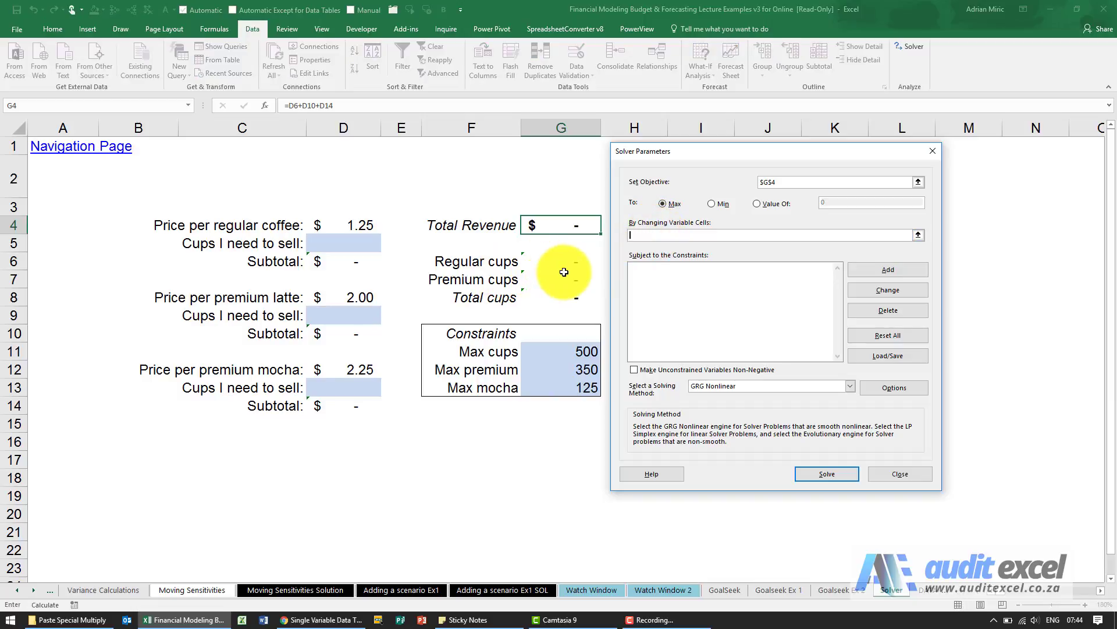
{"action": "left_click", "coordinate": [345, 245]}
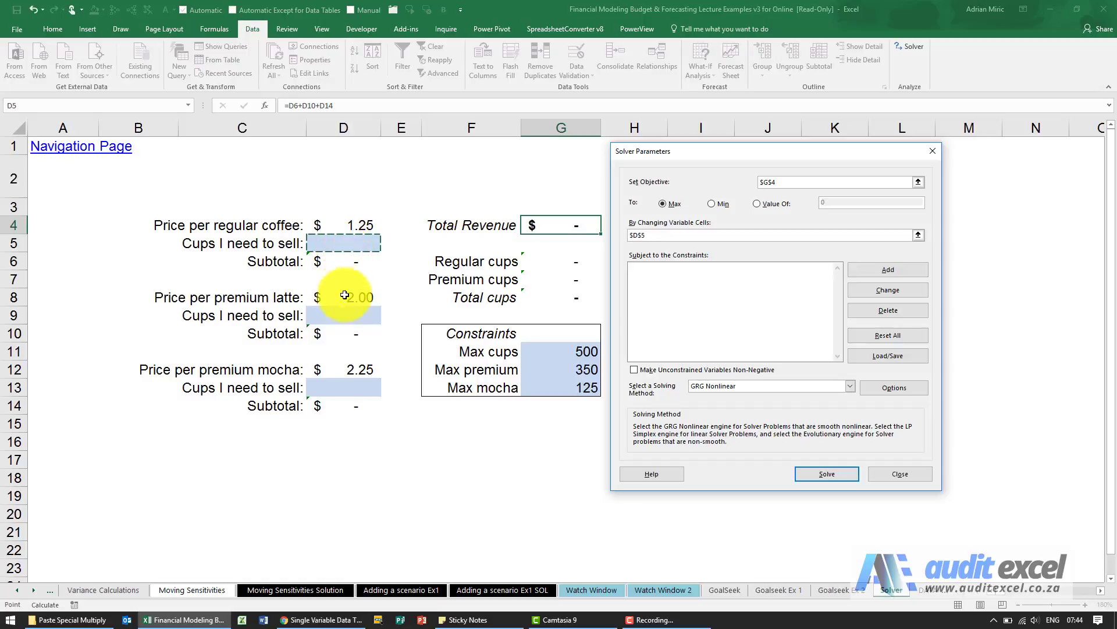
{"action": "left_click", "coordinate": [344, 315], "text": "ctrl"}
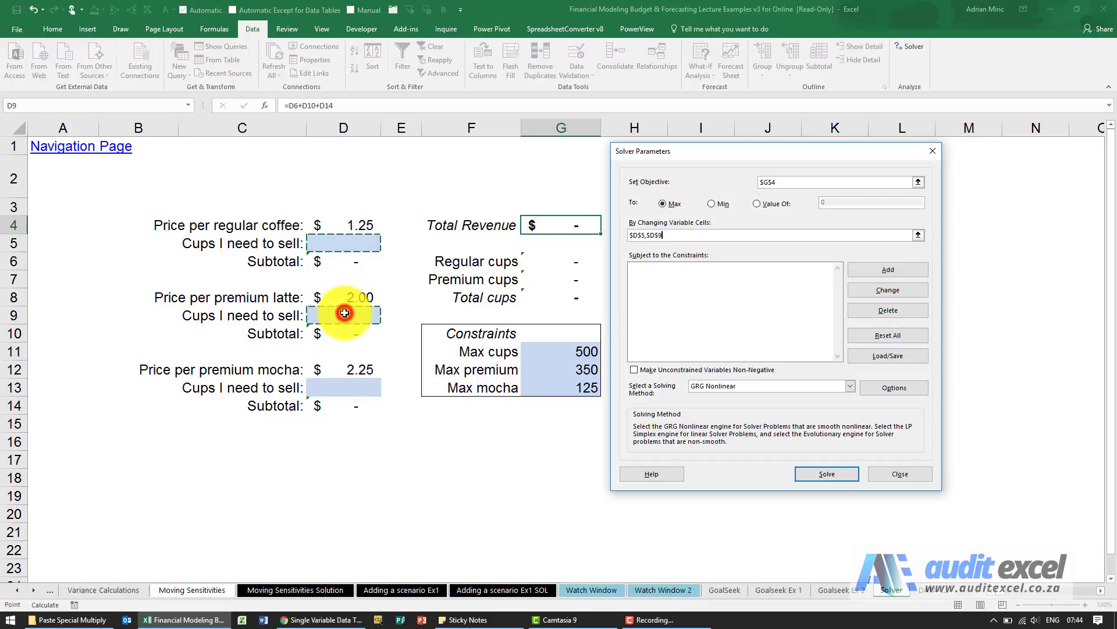
{"action": "left_click", "coordinate": [344, 388], "text": "ctrl"}
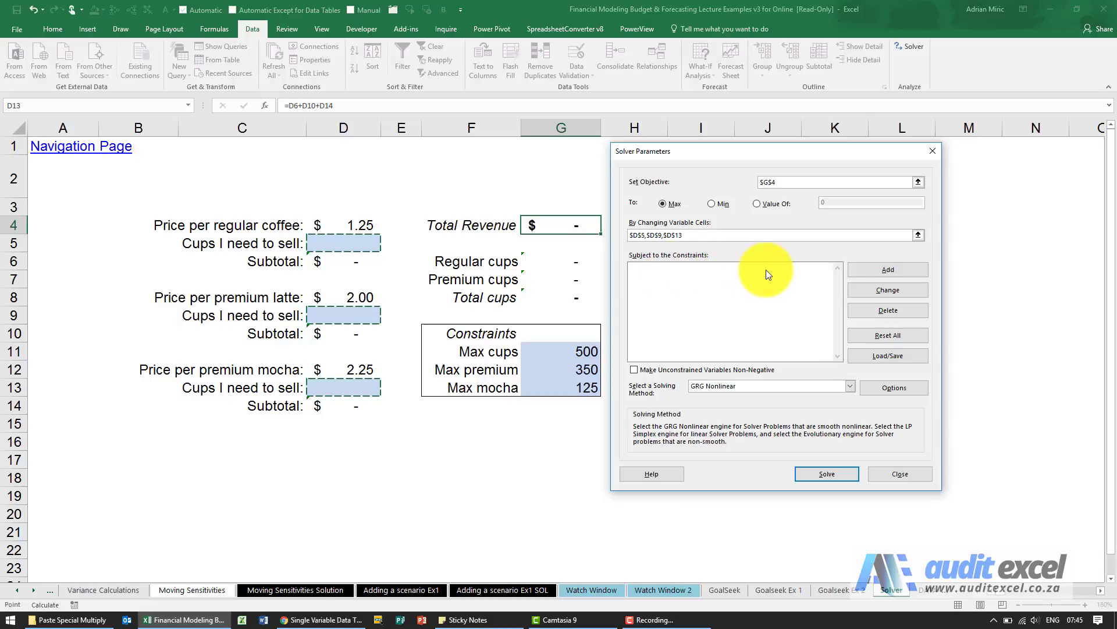
- Add the constraint Total cups G8 <= Max cups G11
{"action": "left_click", "coordinate": [880, 274]}
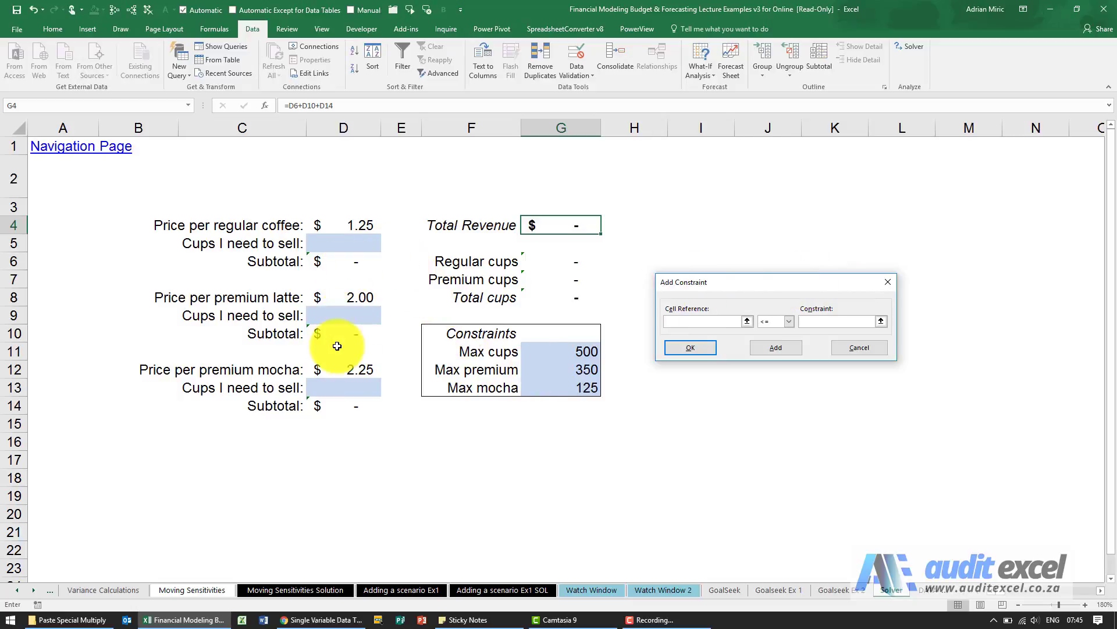
{"action": "left_click", "coordinate": [705, 348]}
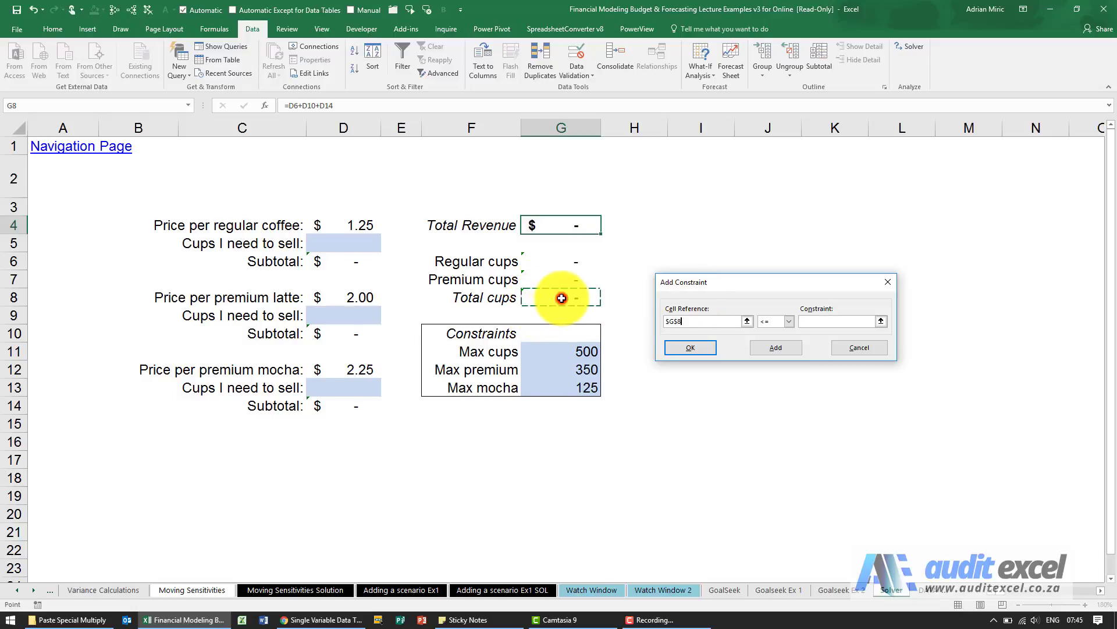
{"action": "left_click", "coordinate": [561, 298]}
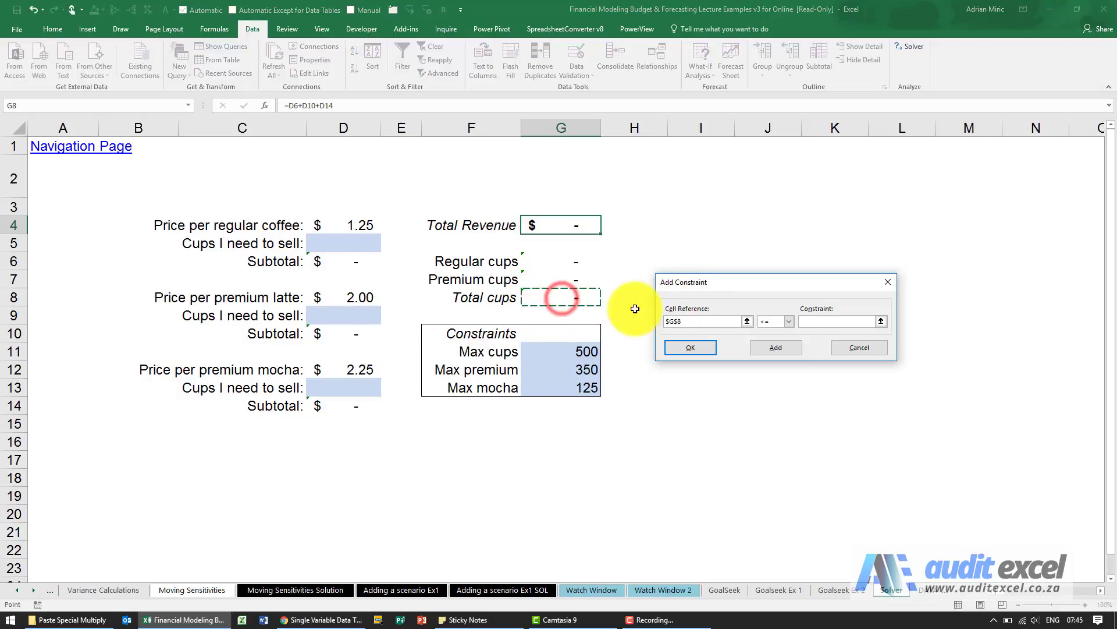
{"action": "left_click", "coordinate": [787, 324]}
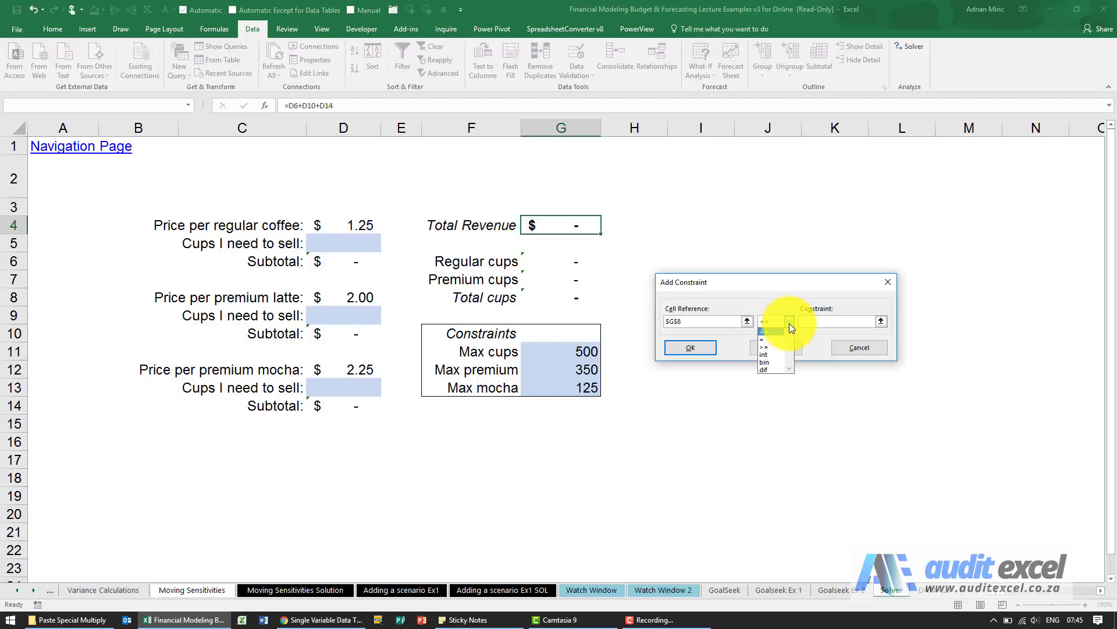
{"action": "left_click", "coordinate": [780, 331]}
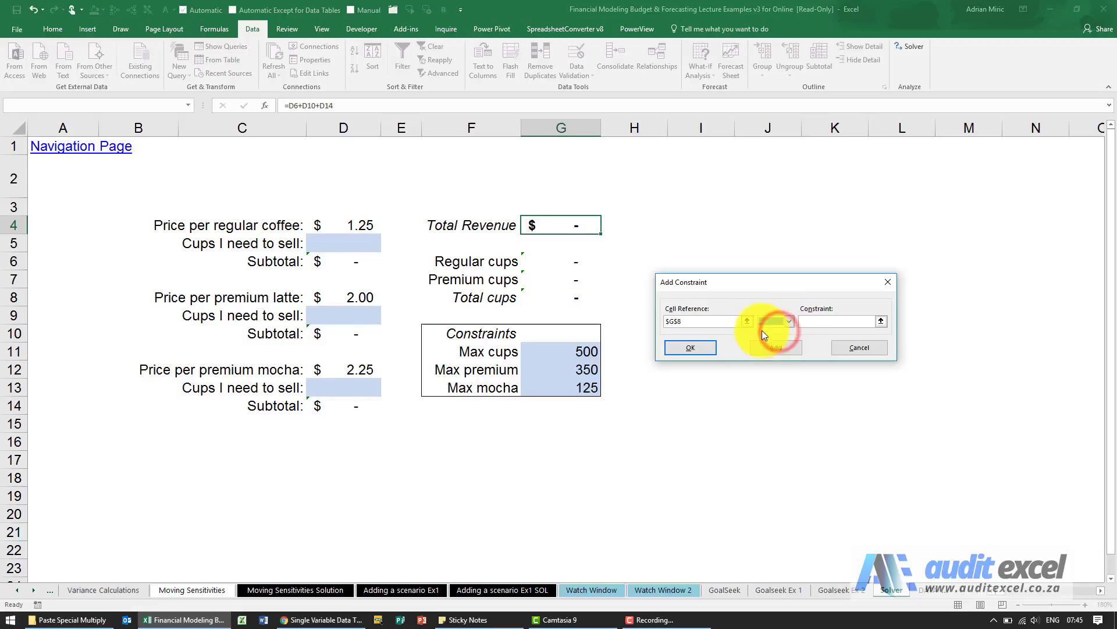
{"action": "left_click", "coordinate": [807, 323]}
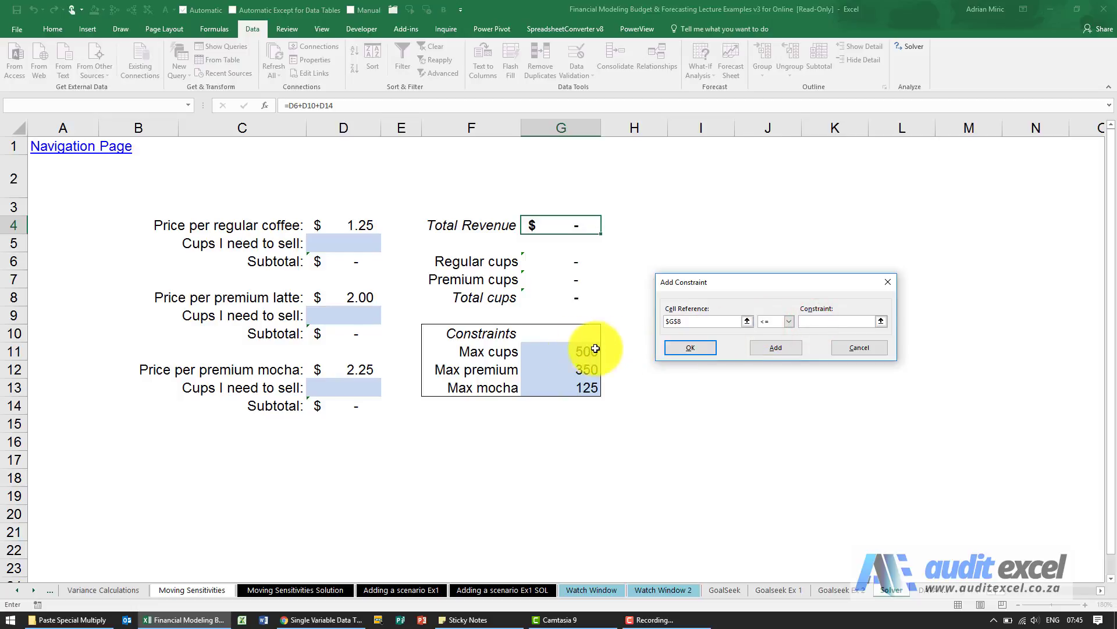
{"action": "left_click", "coordinate": [561, 351]}
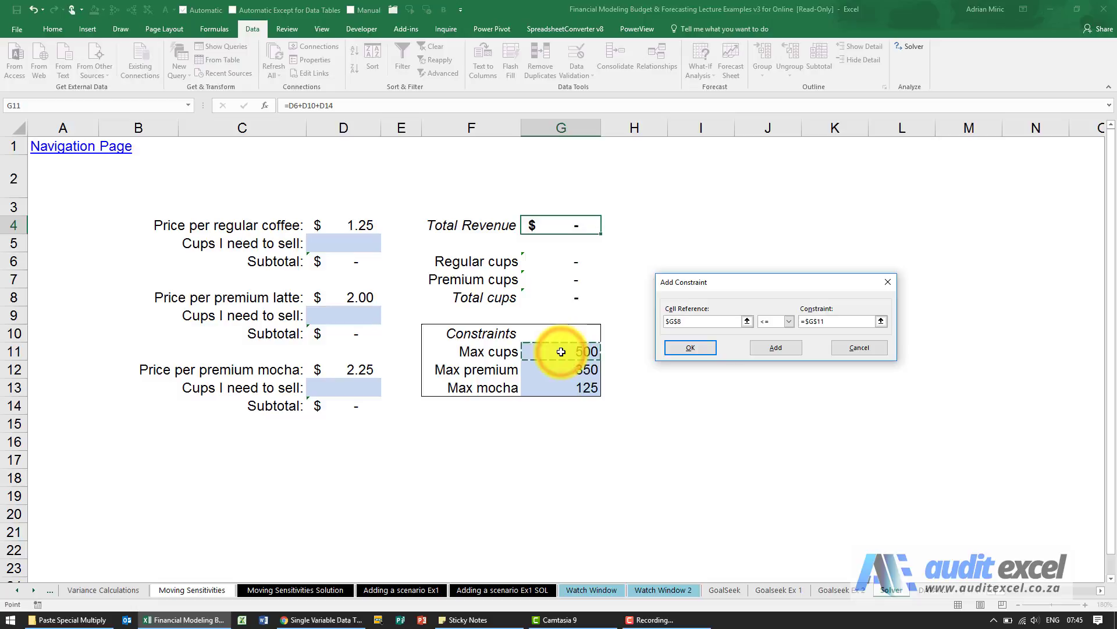
{"action": "left_click", "coordinate": [773, 349]}
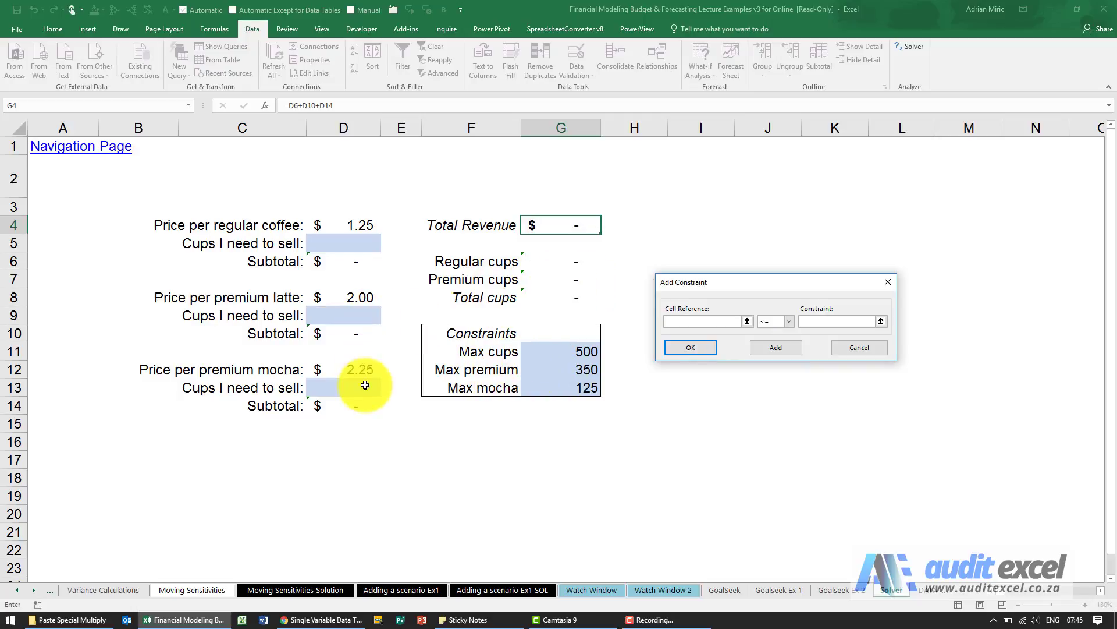
- Add constraints capping premium cups G7 at G12 and mocha cups D13 at G13
{"action": "left_click", "coordinate": [572, 286]}
{"action": "left_click", "coordinate": [809, 320]}
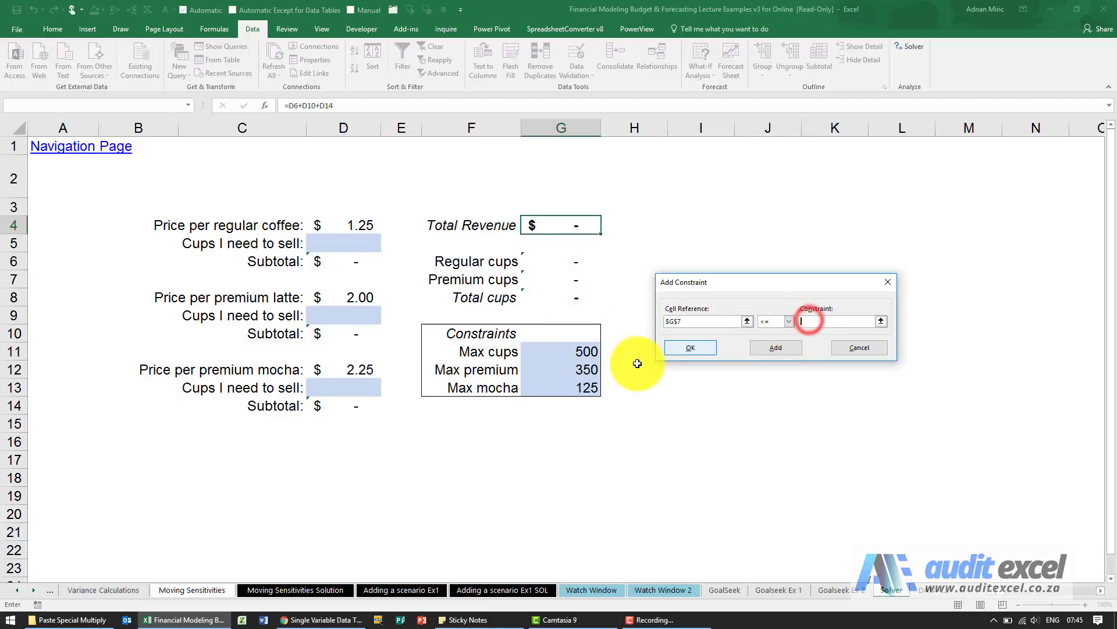
{"action": "left_click", "coordinate": [578, 369]}
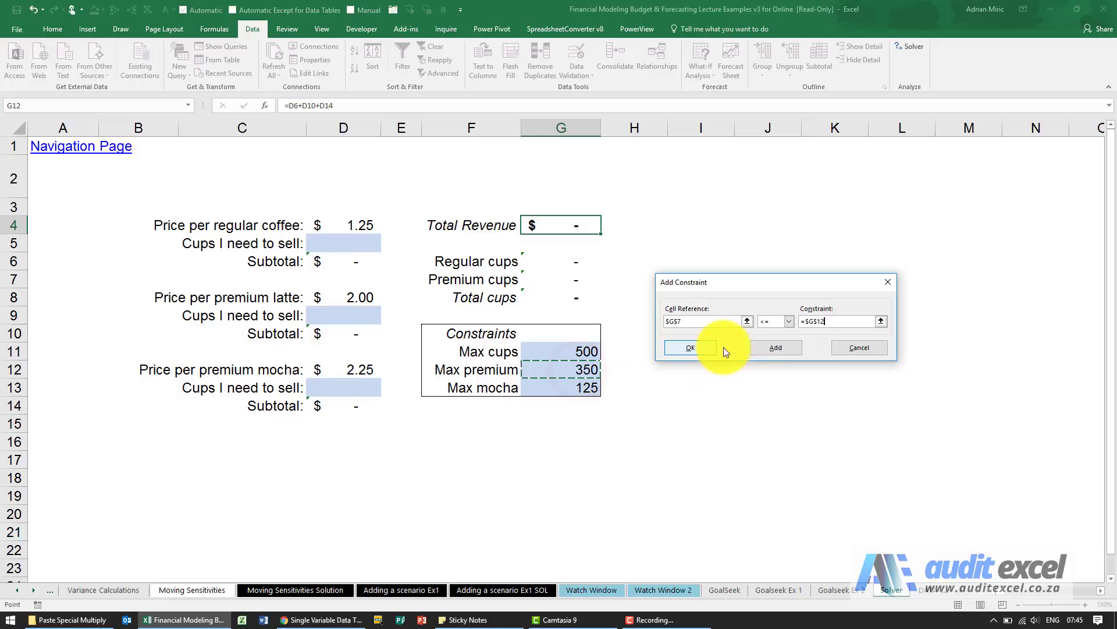
{"action": "left_click", "coordinate": [767, 345]}
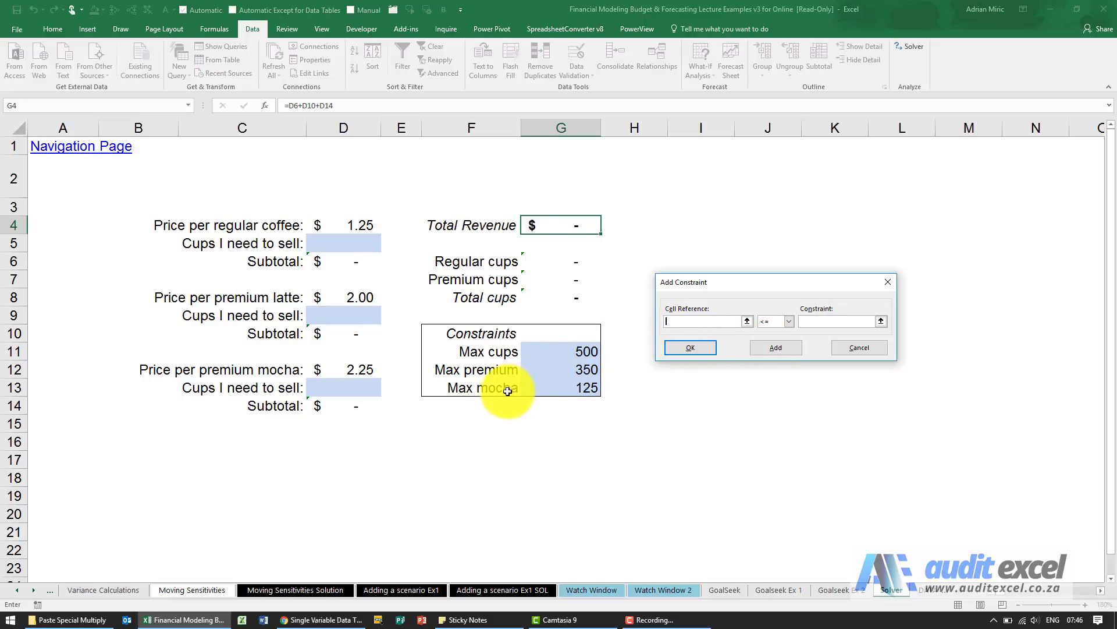
{"action": "left_click", "coordinate": [347, 384]}
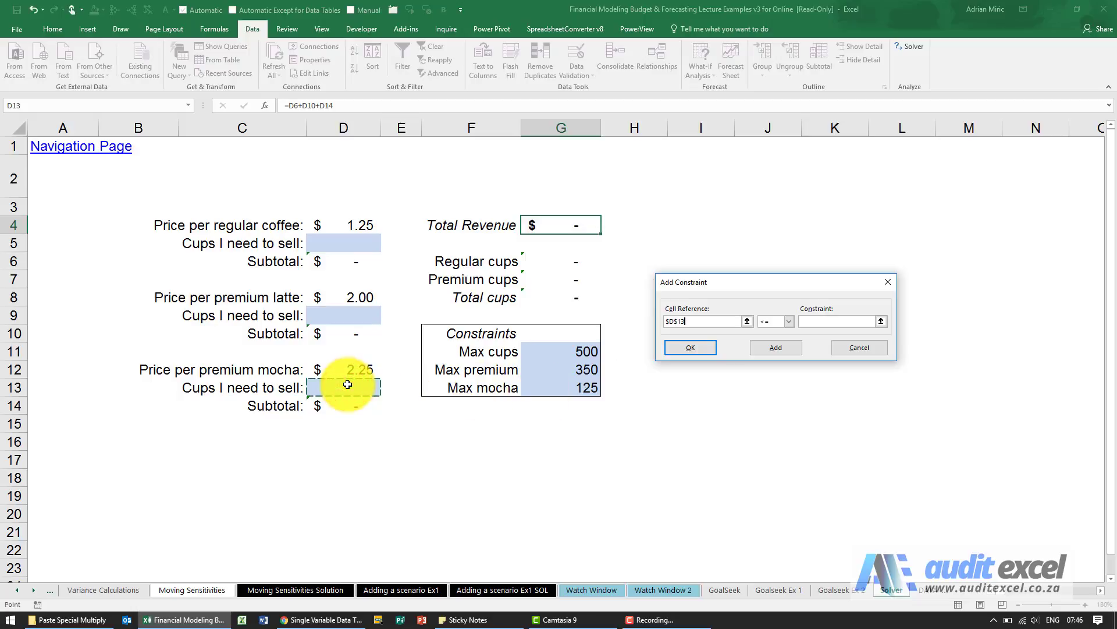
{"action": "left_click", "coordinate": [817, 325]}
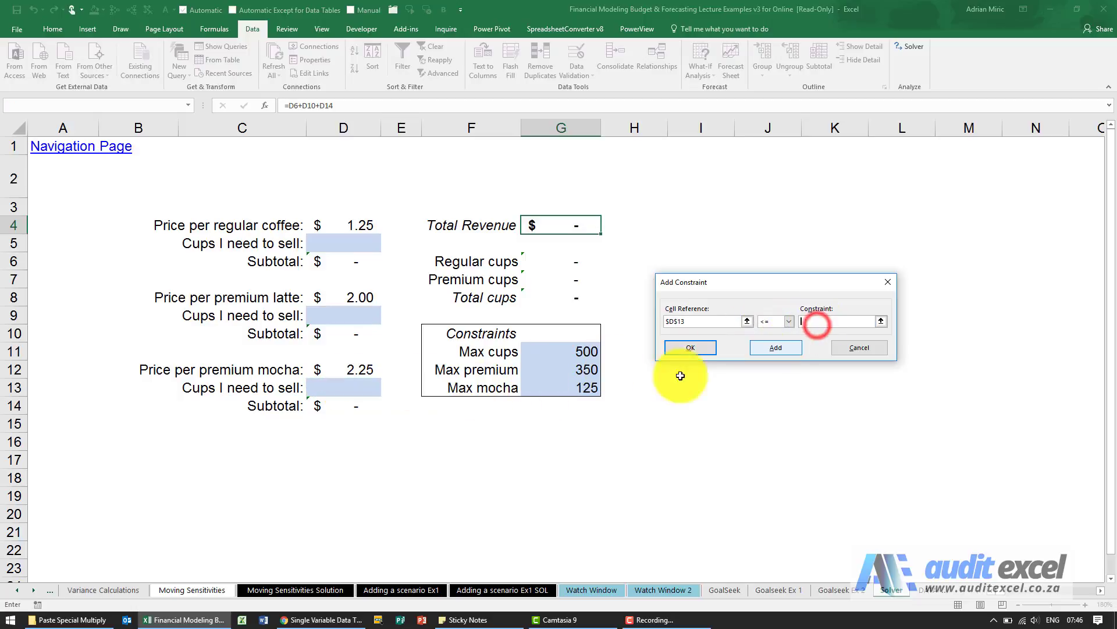
{"action": "left_click", "coordinate": [580, 388]}
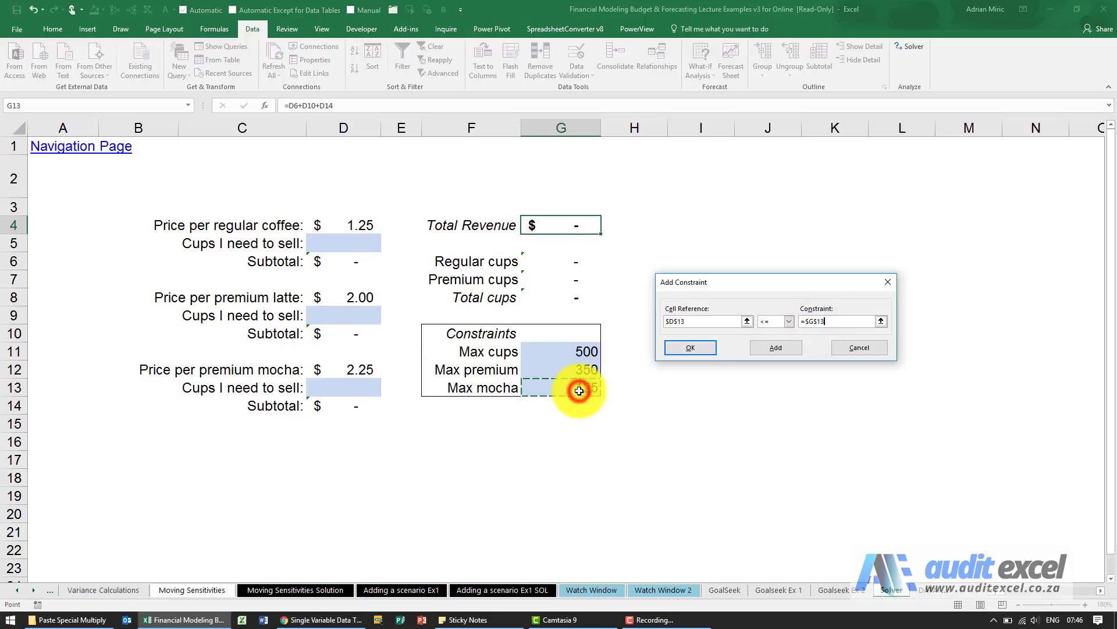
{"action": "left_click", "coordinate": [682, 350]}
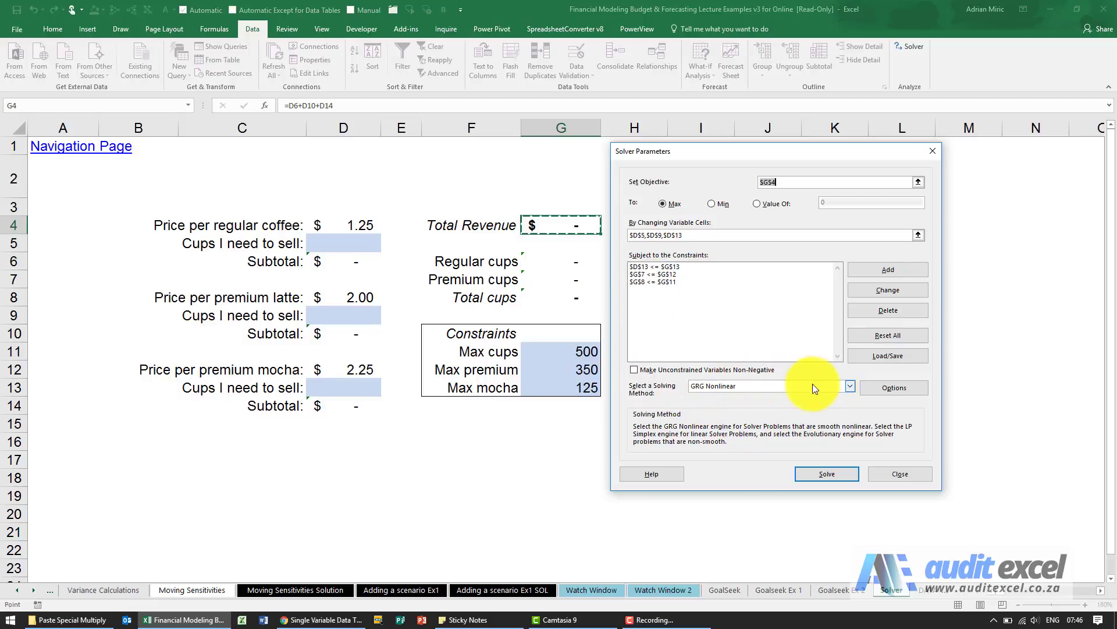
- Keep GRG Nonlinear as the solving method and run Solver
{"action": "left_click", "coordinate": [849, 384]}
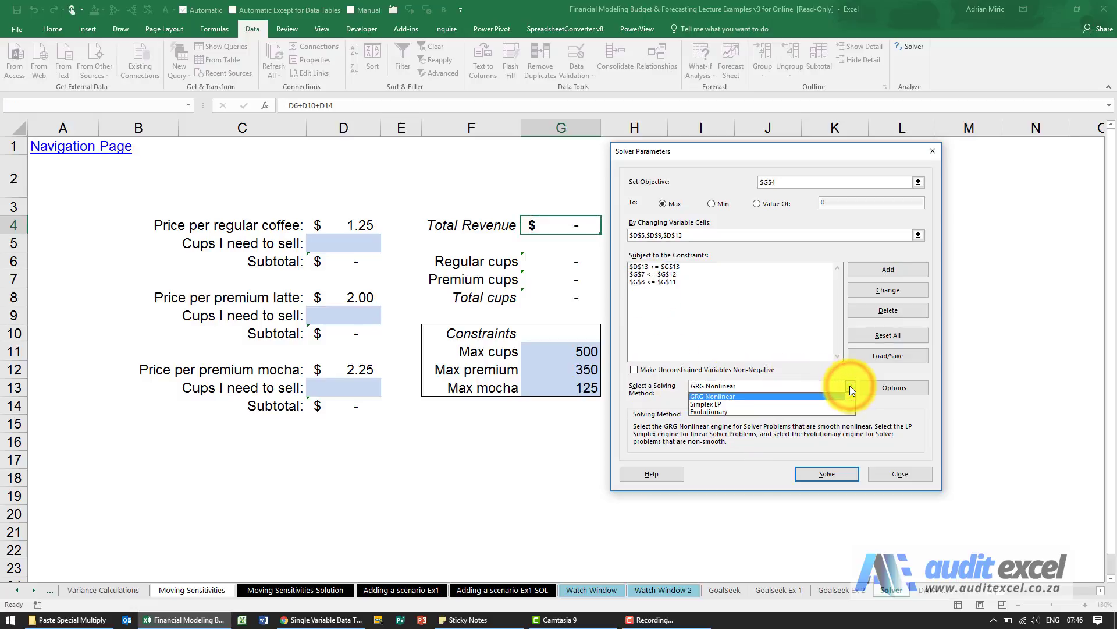
{"action": "left_click", "coordinate": [850, 385]}
{"action": "left_click", "coordinate": [820, 473]}
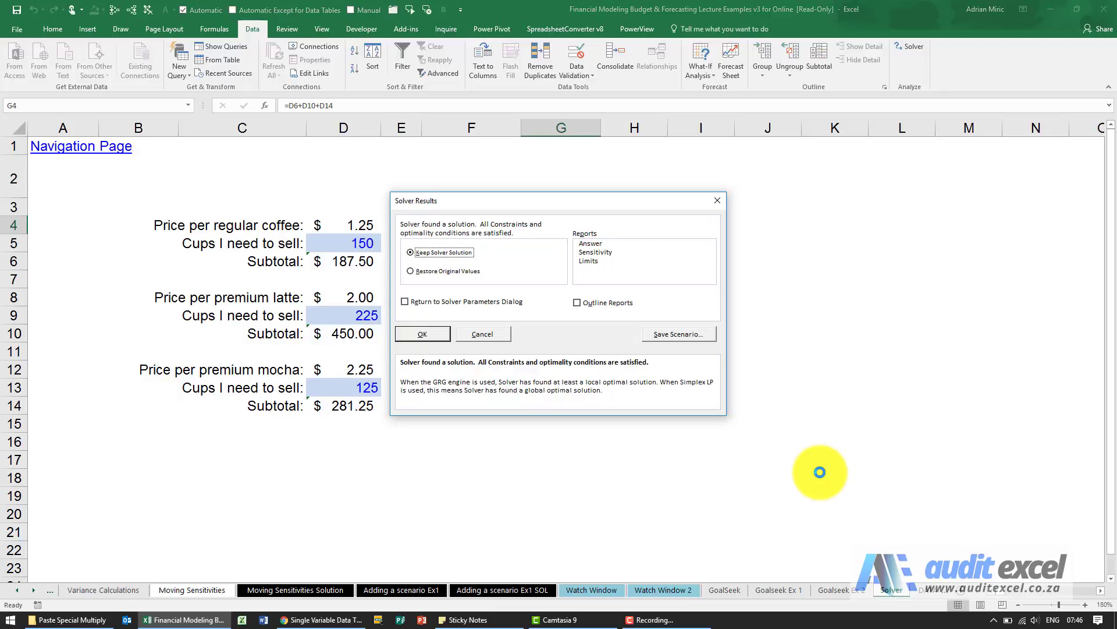
- Review the $918.75 total revenue and keep Solver's 150/225/125 cup solution
{"action": "left_click_drag", "start_coordinate": [536, 208], "coordinate": [762, 189]}
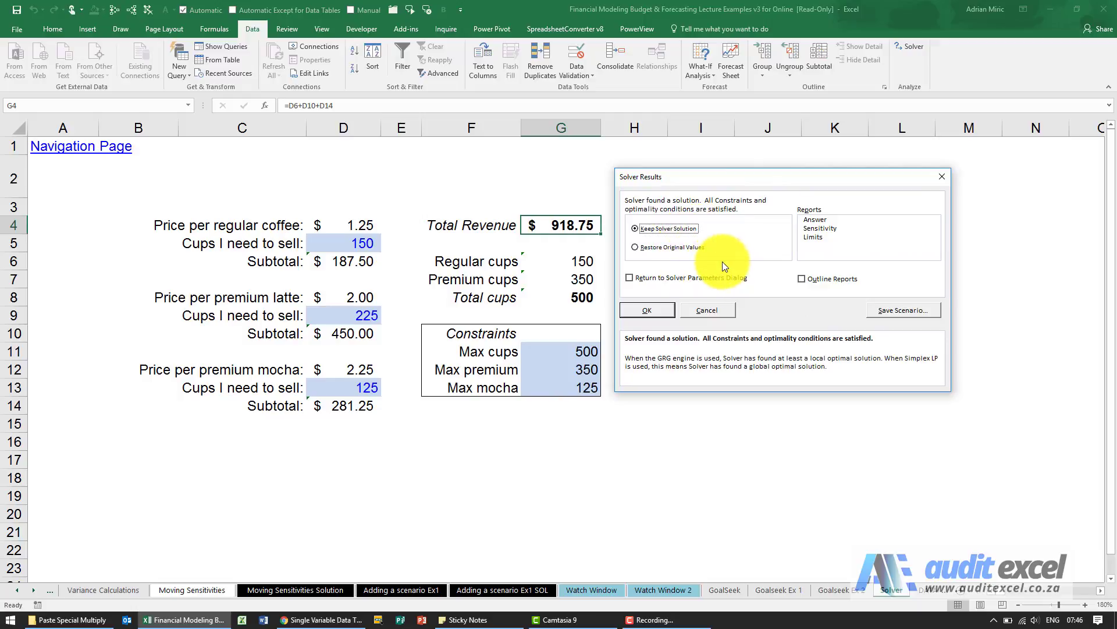
{"action": "left_click", "coordinate": [658, 312]}
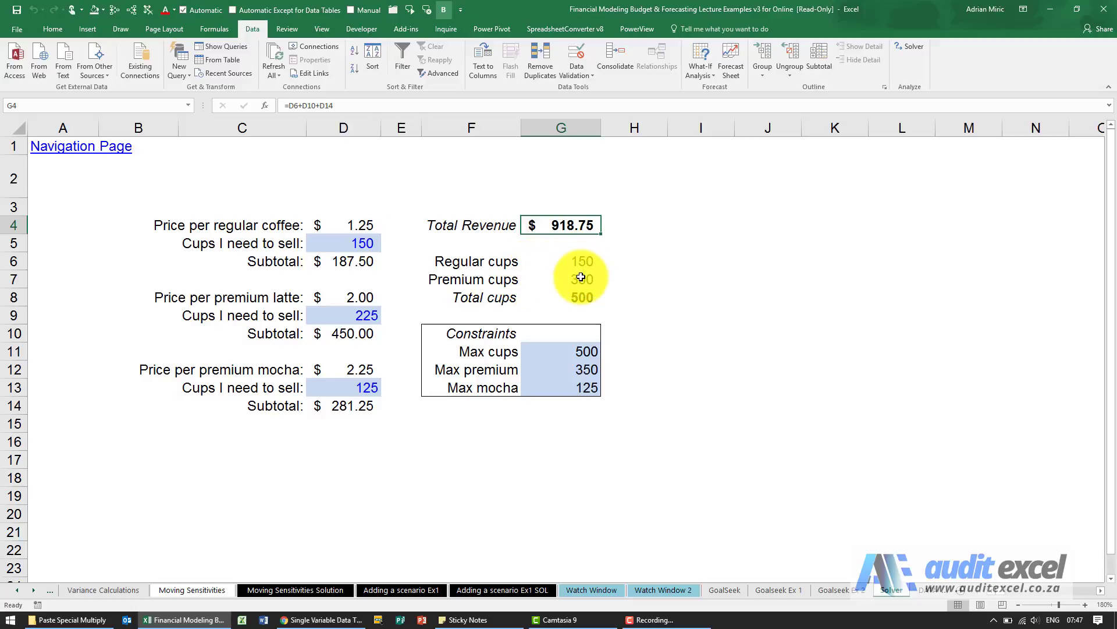
- Add the constraint G6 >= G7*2 for regular versus premium cups and re-solve
{"action": "left_click", "coordinate": [912, 48]}
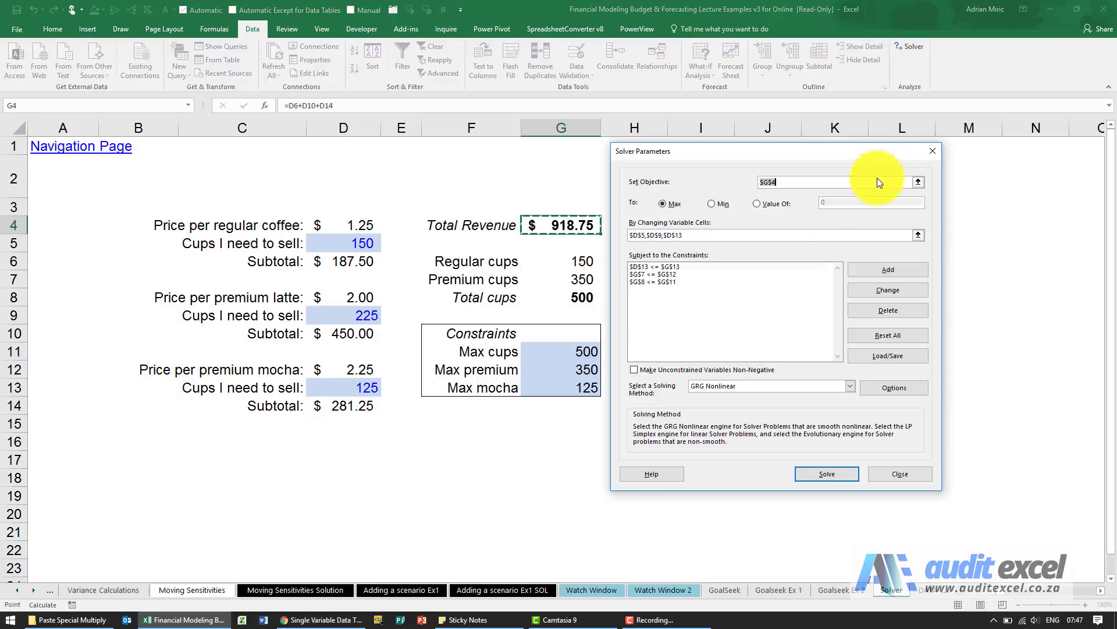
{"action": "left_click_drag", "start_coordinate": [738, 158], "coordinate": [822, 166]}
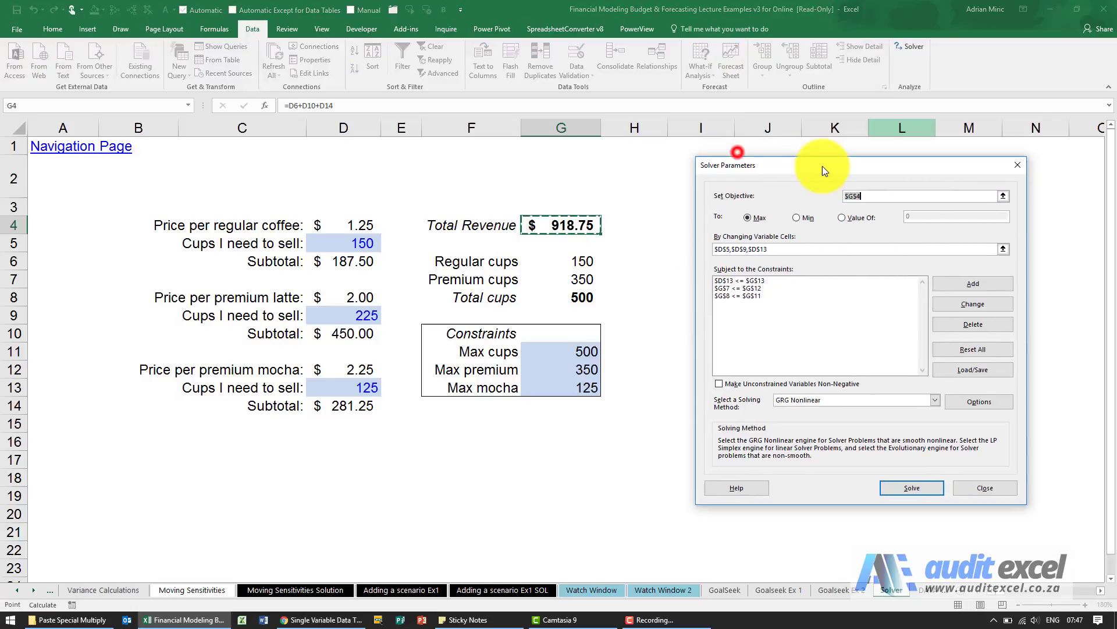
{"action": "left_click", "coordinate": [965, 280]}
{"action": "left_click_drag", "start_coordinate": [882, 293], "coordinate": [781, 252]}
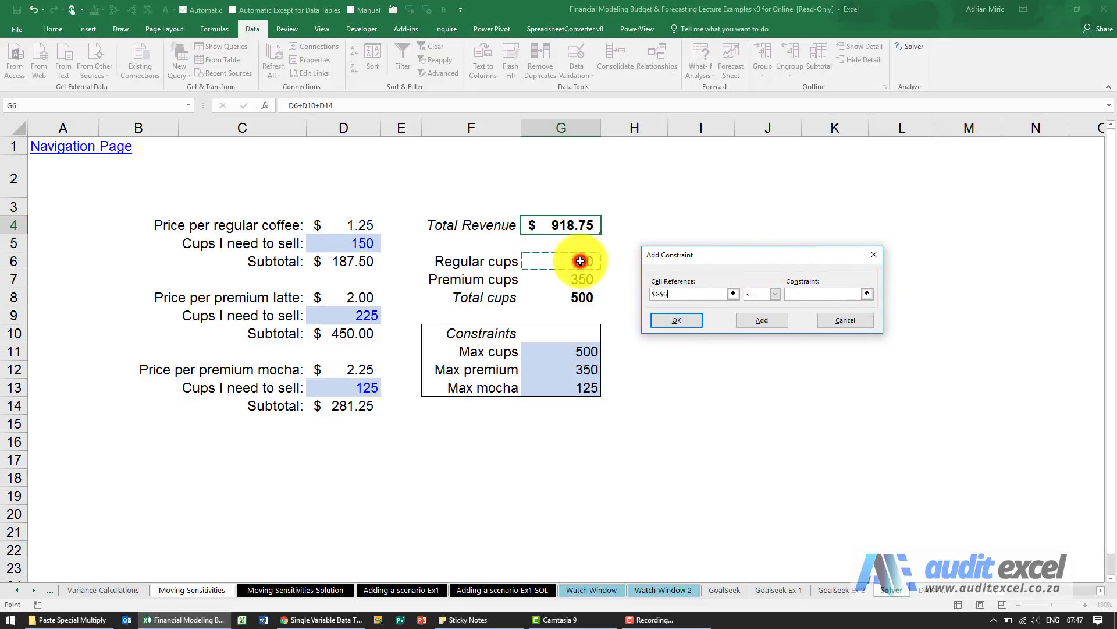
{"action": "left_click", "coordinate": [776, 292]}
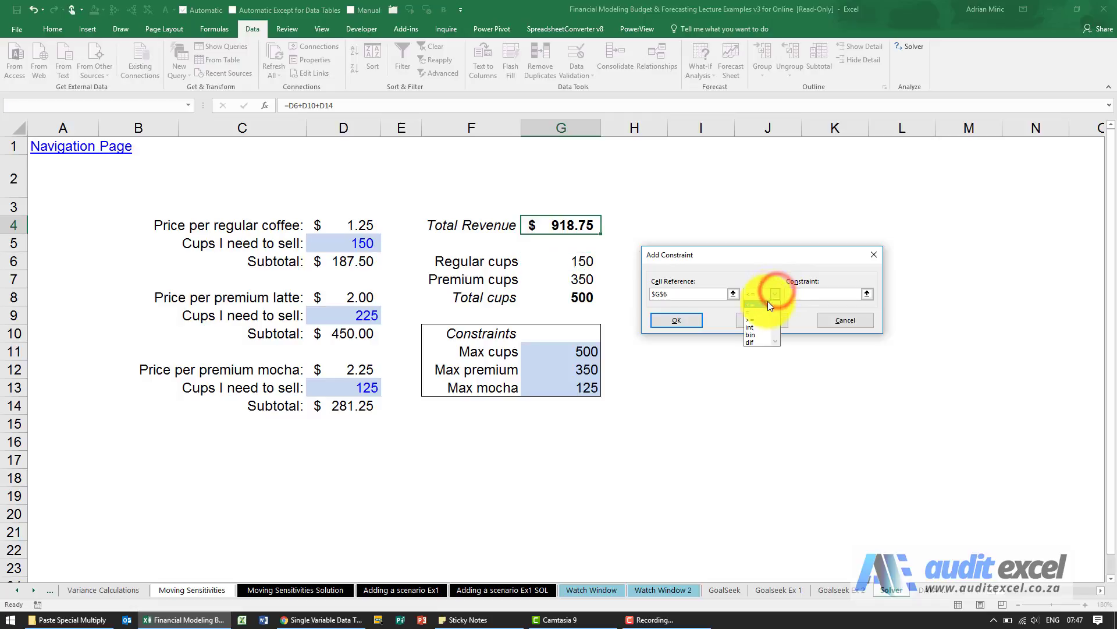
{"action": "left_click", "coordinate": [764, 318]}
{"action": "type", "text": "=$G$7*2"}
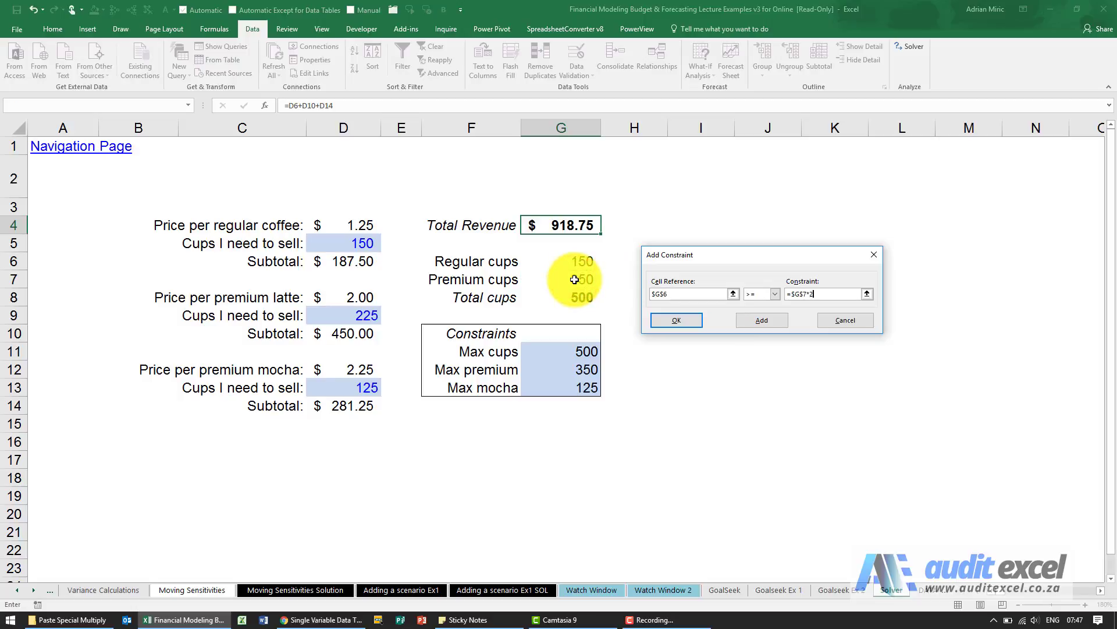
{"action": "left_click", "coordinate": [660, 315]}
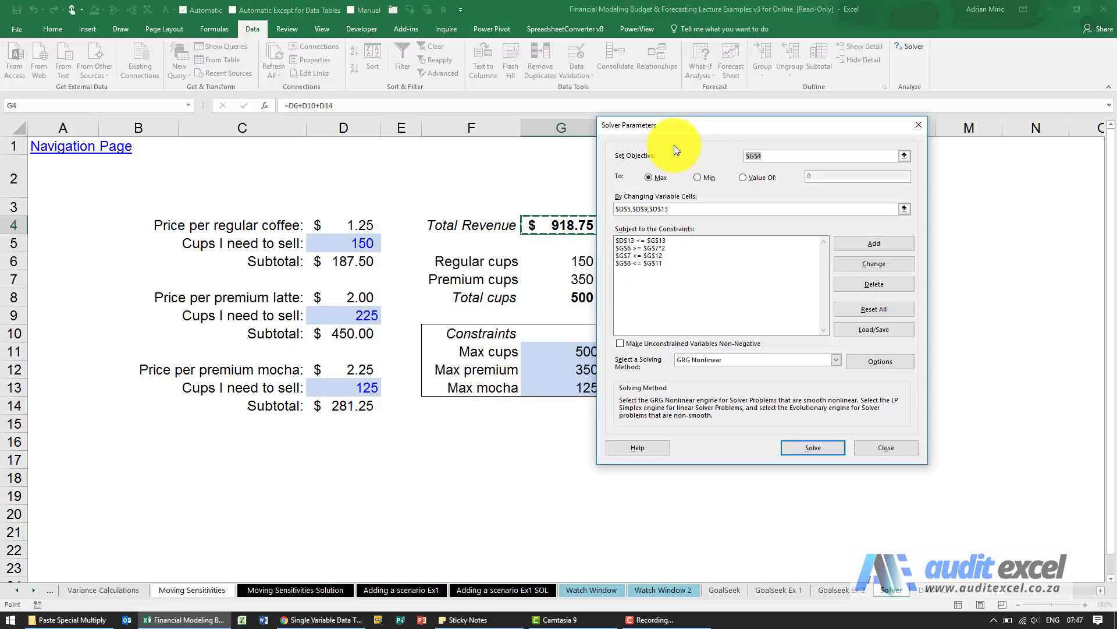
{"action": "left_click_drag", "start_coordinate": [676, 128], "coordinate": [713, 131]}
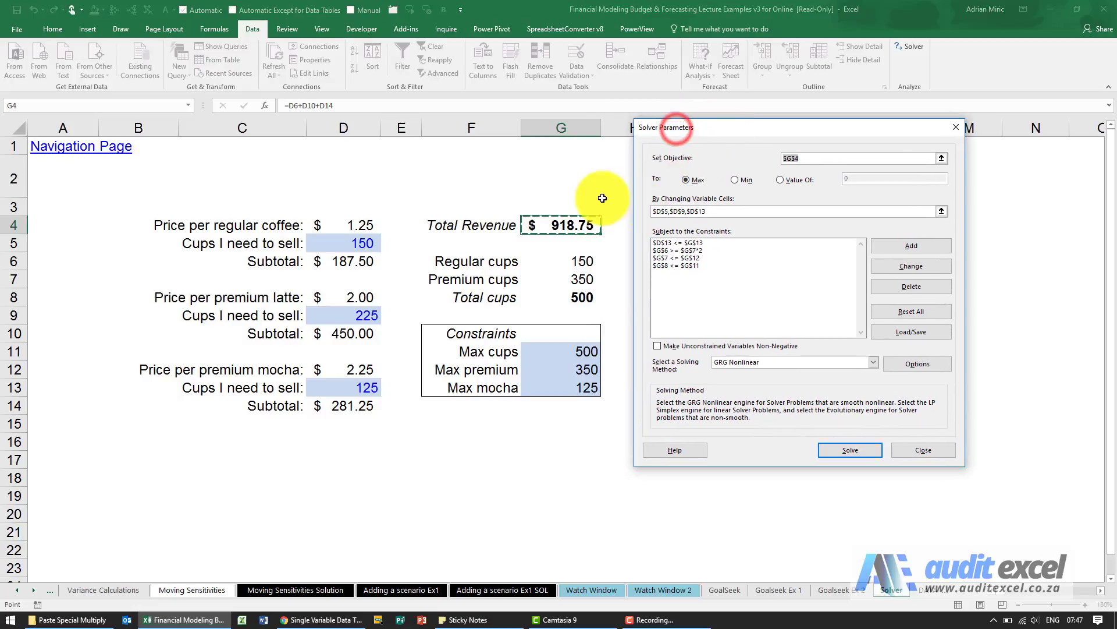
{"action": "left_click", "coordinate": [832, 450]}
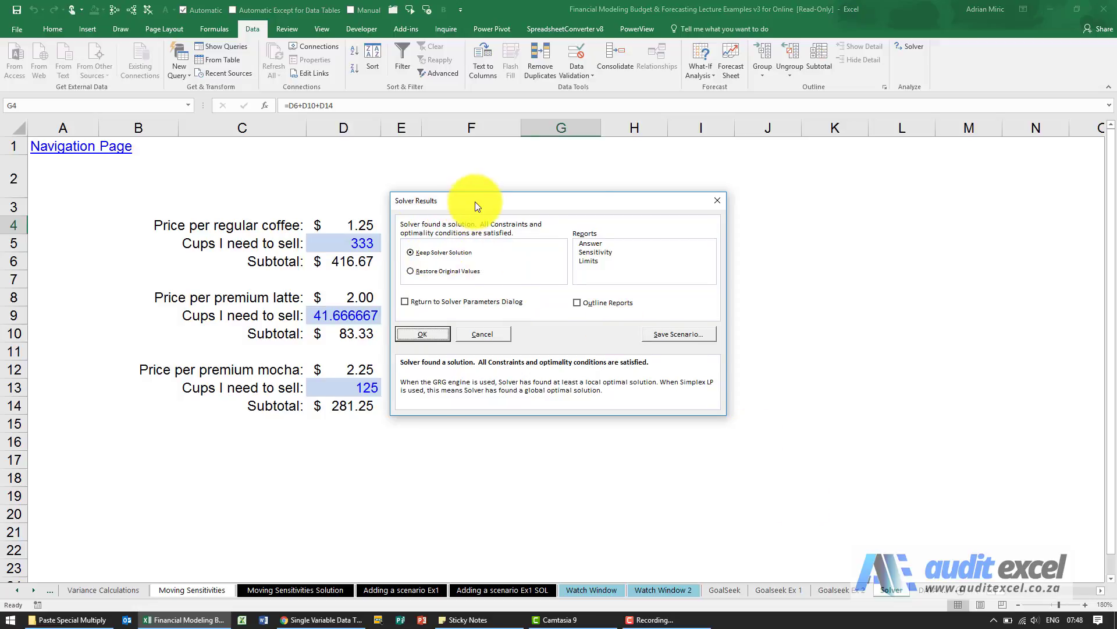
- Check the revenue drop to $781.25 and keep the re-solved cup counts
{"action": "left_click_drag", "start_coordinate": [476, 205], "coordinate": [764, 186]}
{"action": "left_click", "coordinate": [718, 317]}
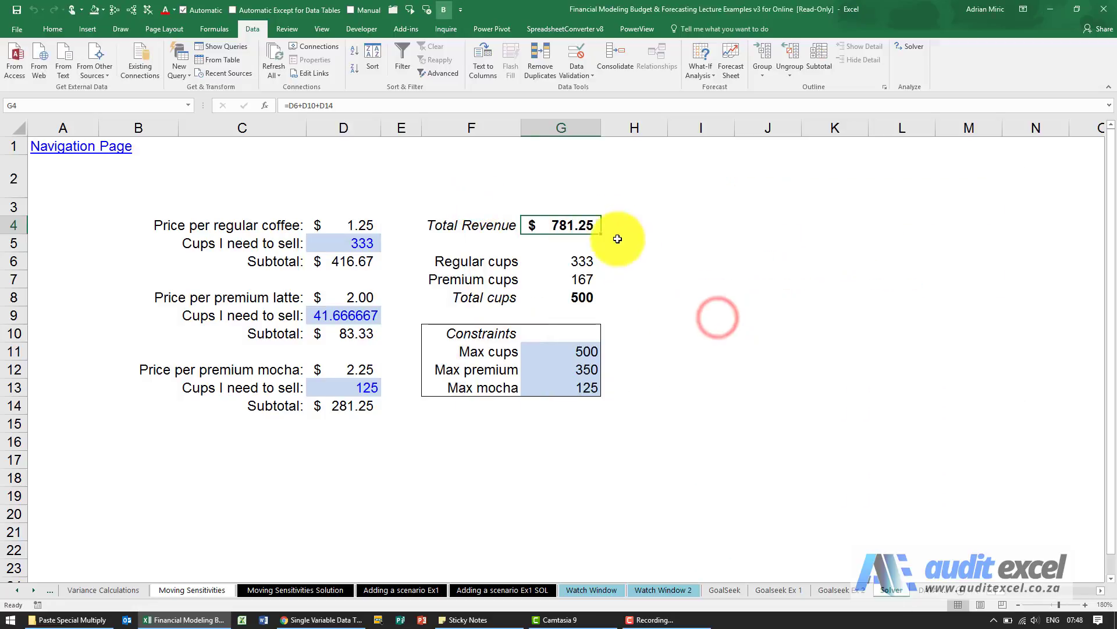